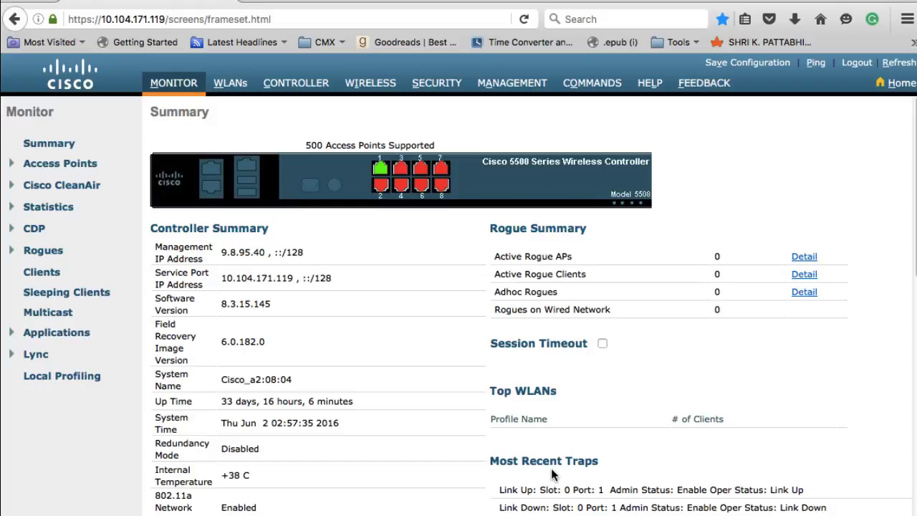
Go to the URL ACLs page under Security > Access Control Lists
left_click(452, 87)
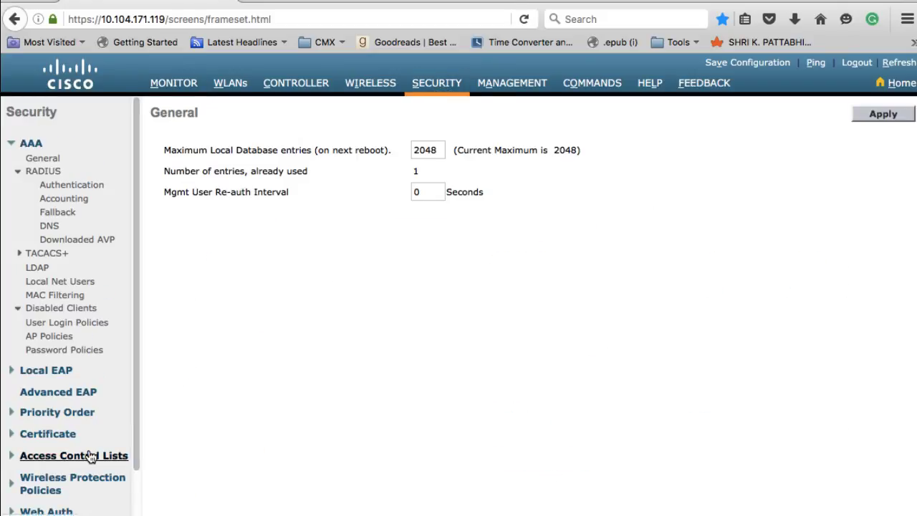
left_click(88, 455)
scroll(90, 456, "down", 2)
scroll(79, 444, "down", 2)
left_click(56, 399)
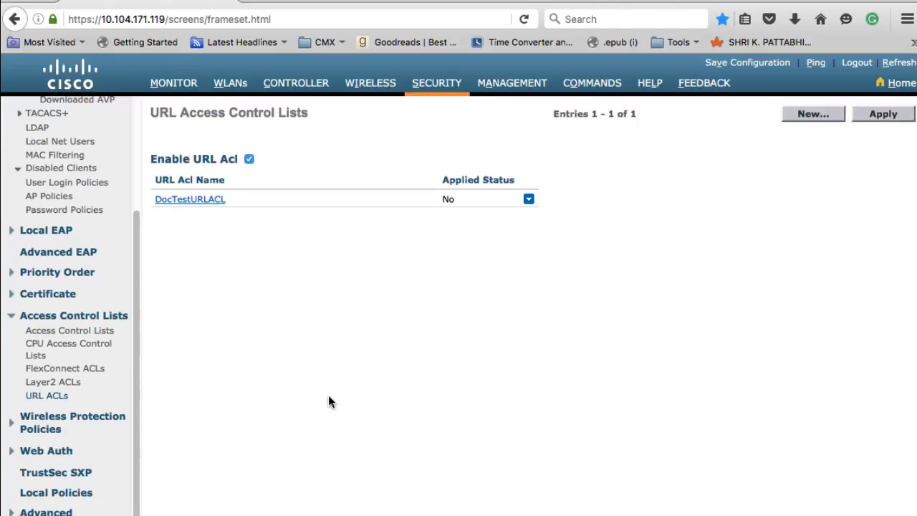
Create a new URL ACL named cmxcisco.com and apply it
left_click(800, 115)
left_click(256, 163)
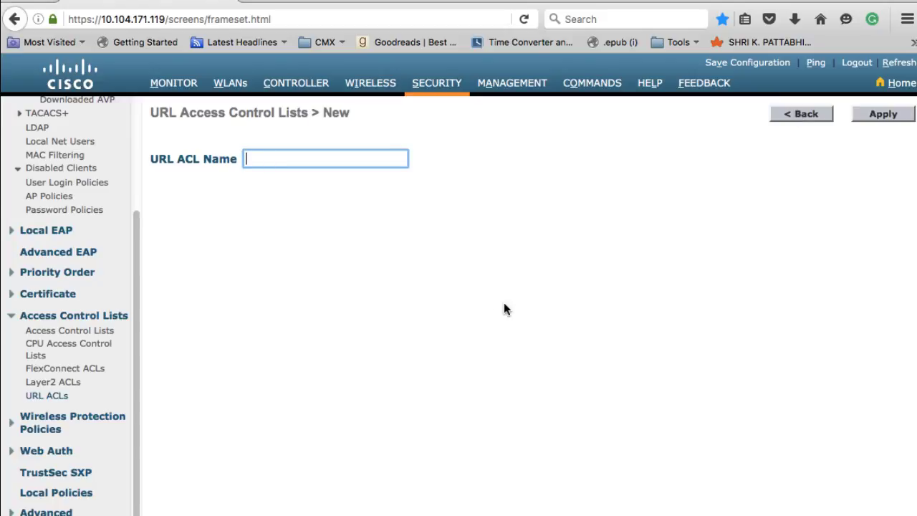
type("cmx")
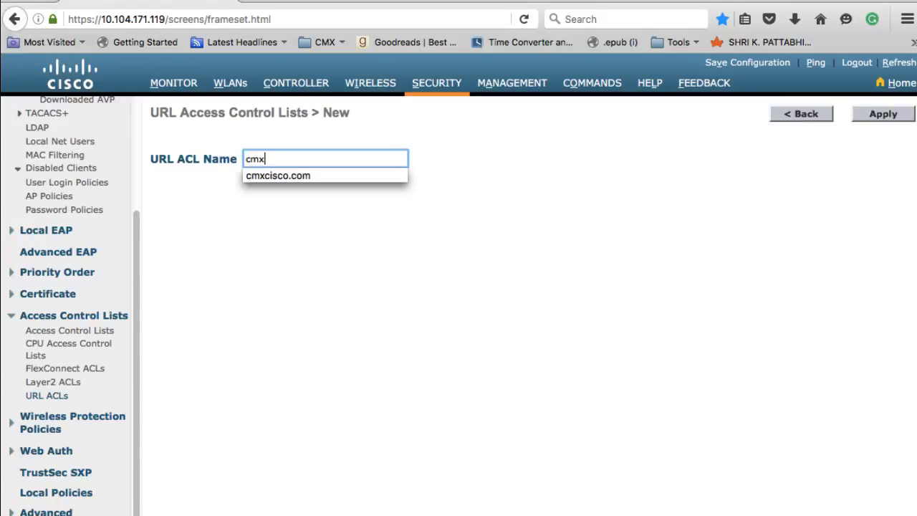
key("Down")
key("Return")
left_click(881, 113)
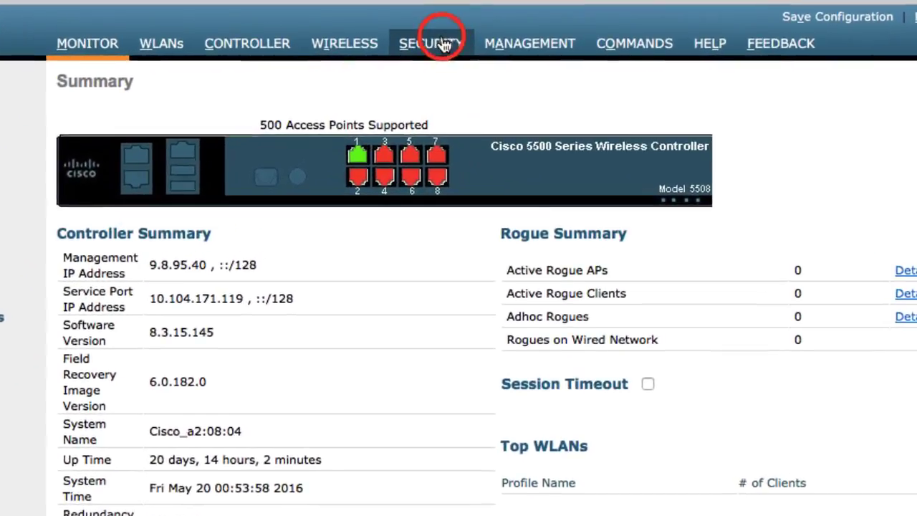
From Security > Access Control Lists, start a new access control list
left_click(480, 33)
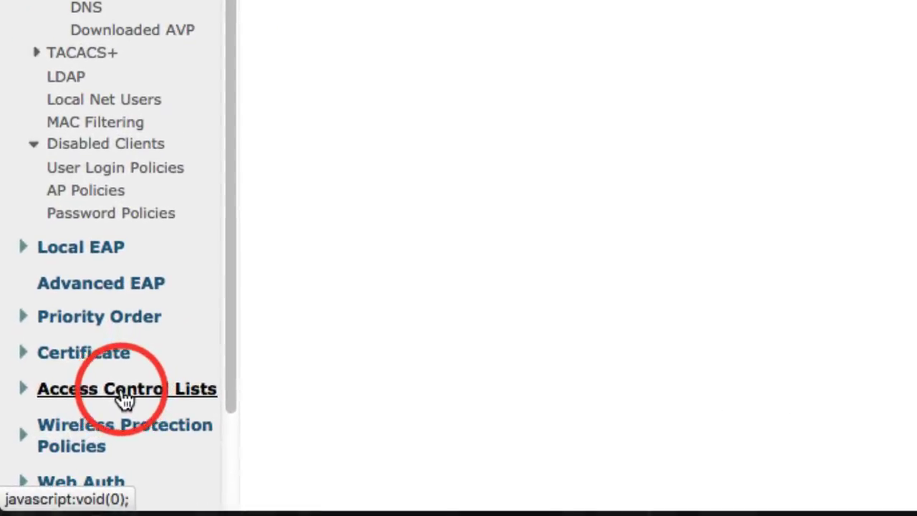
left_click(67, 451)
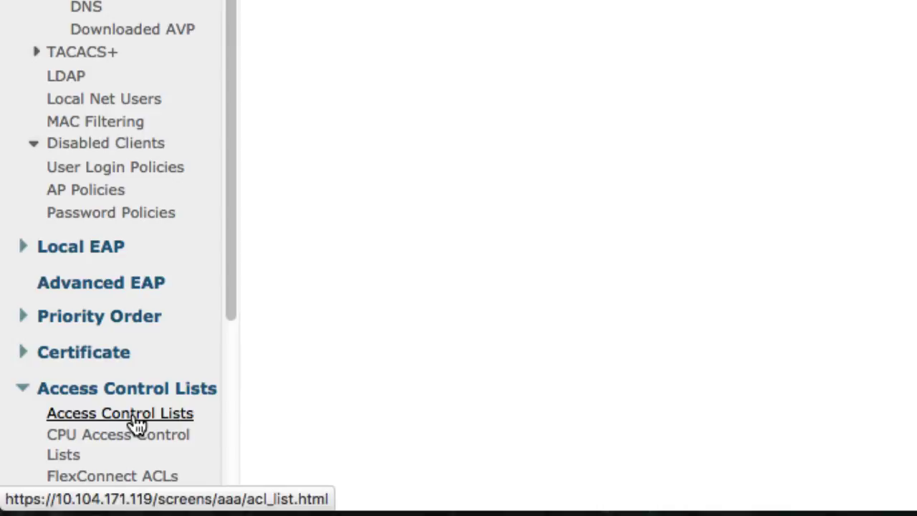
left_click(135, 419)
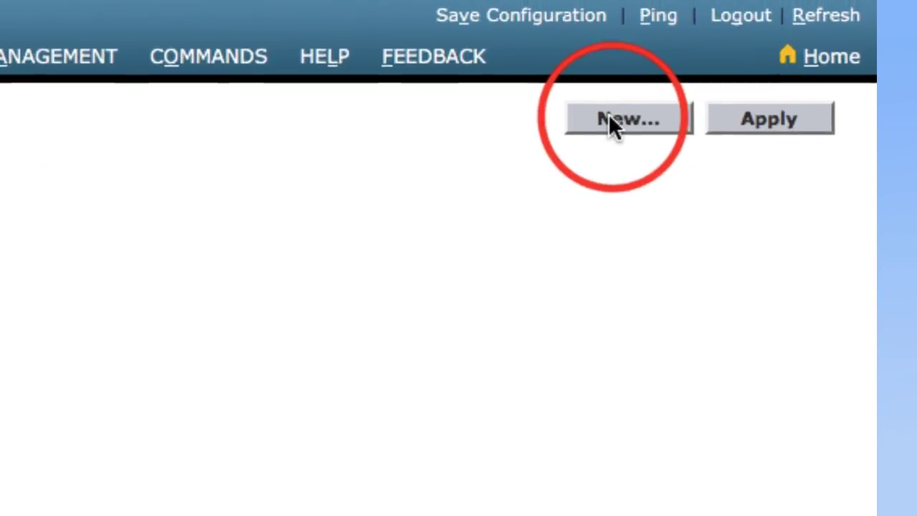
left_click(597, 120)
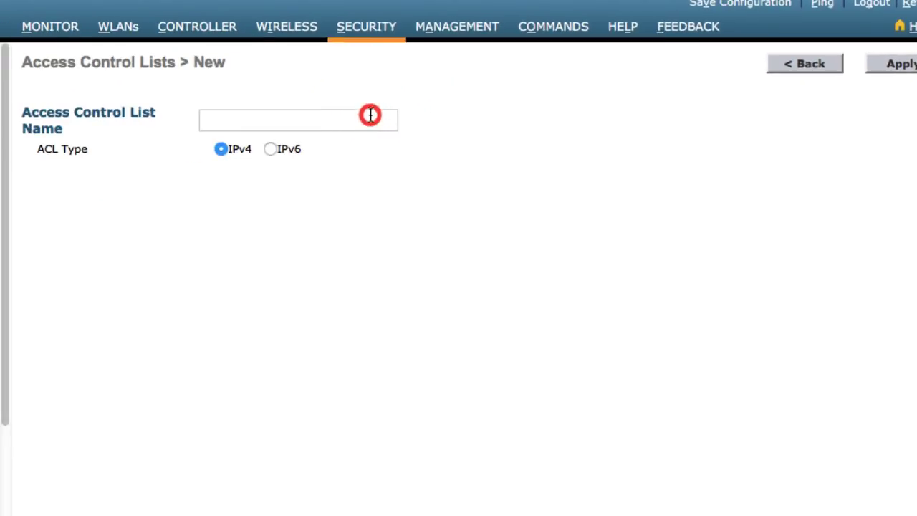
Create the IPv4 ACL 'cloud-acl' and open it to edit its rules
left_click(362, 116)
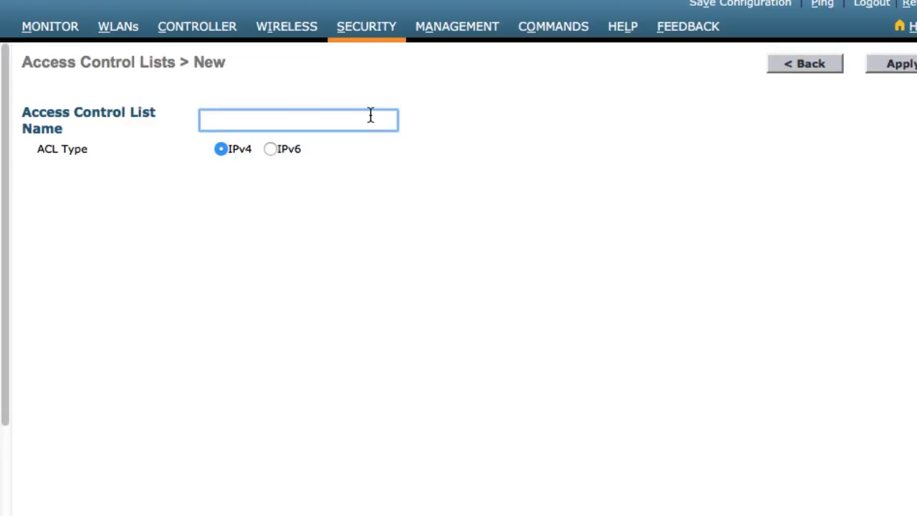
type("clo")
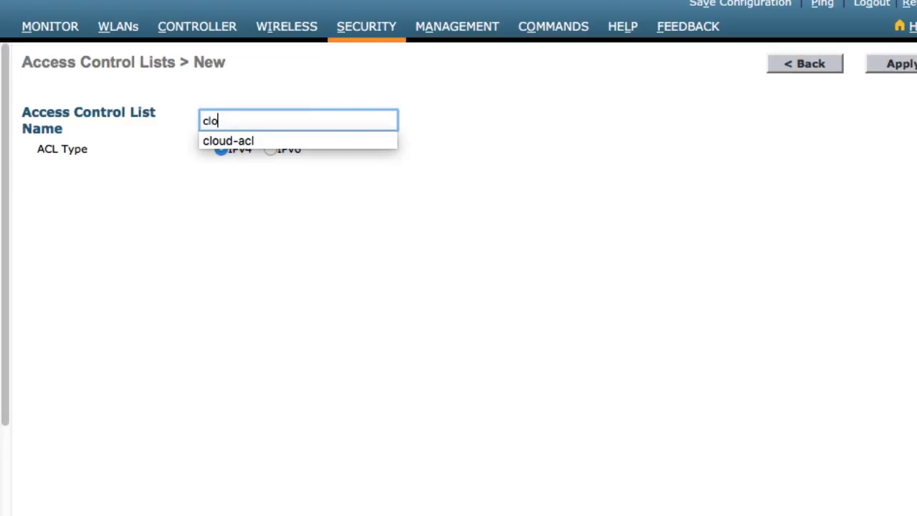
type("ud")
key("Down")
key("Return")
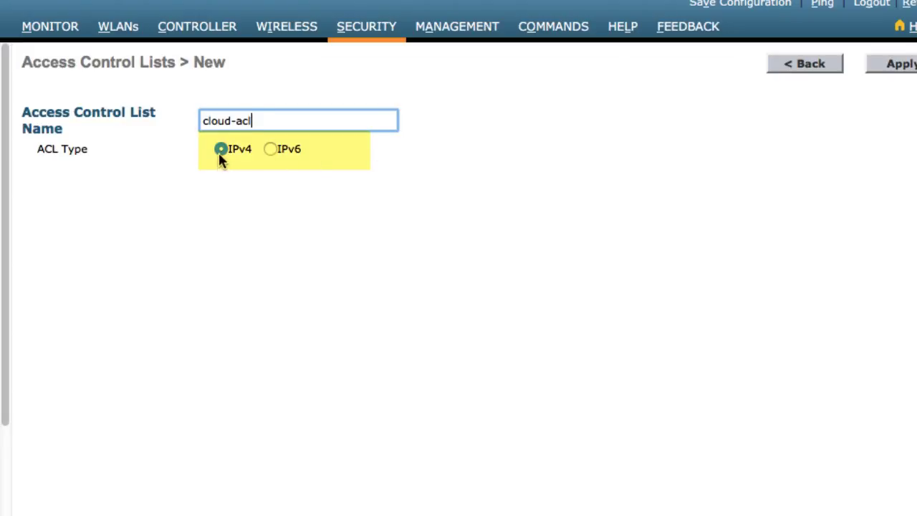
left_click(891, 68)
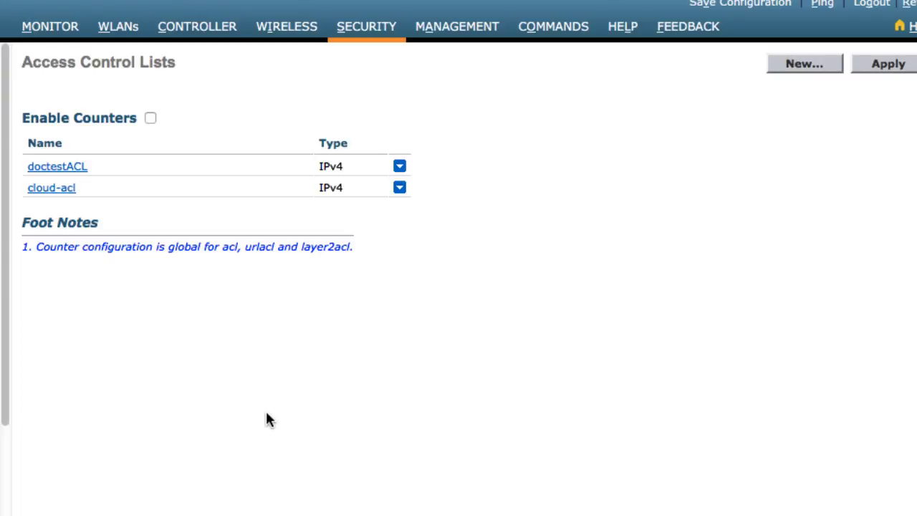
left_click(50, 188)
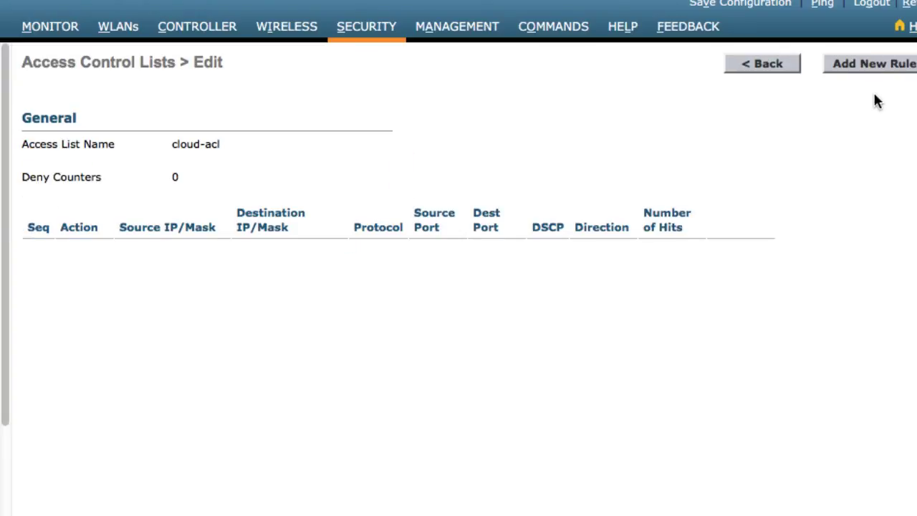
Add rule 1 to cloud-acl with source IP address 54.71.8.98
left_click(887, 70)
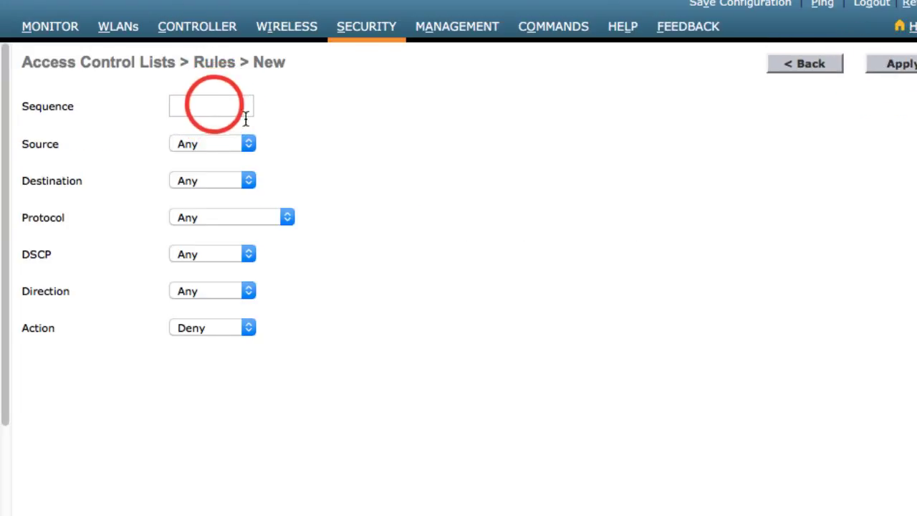
left_click(214, 105)
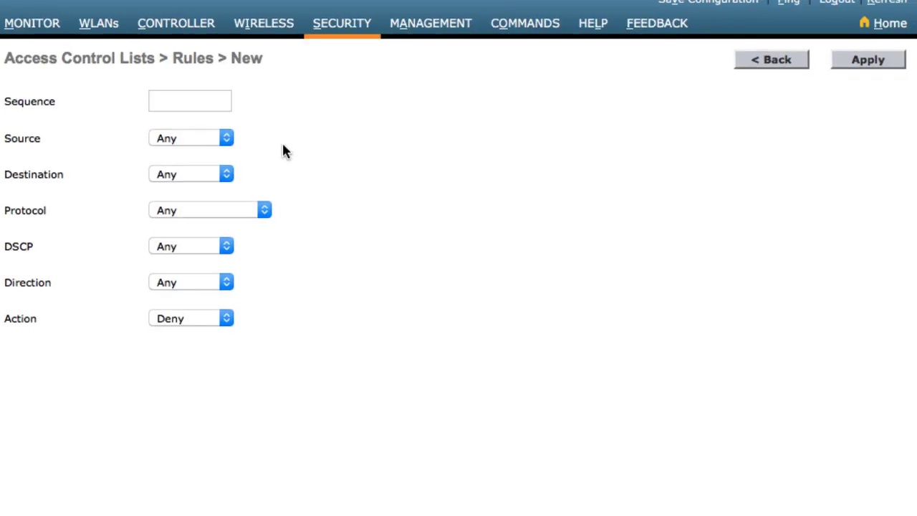
left_click(169, 102)
type("1")
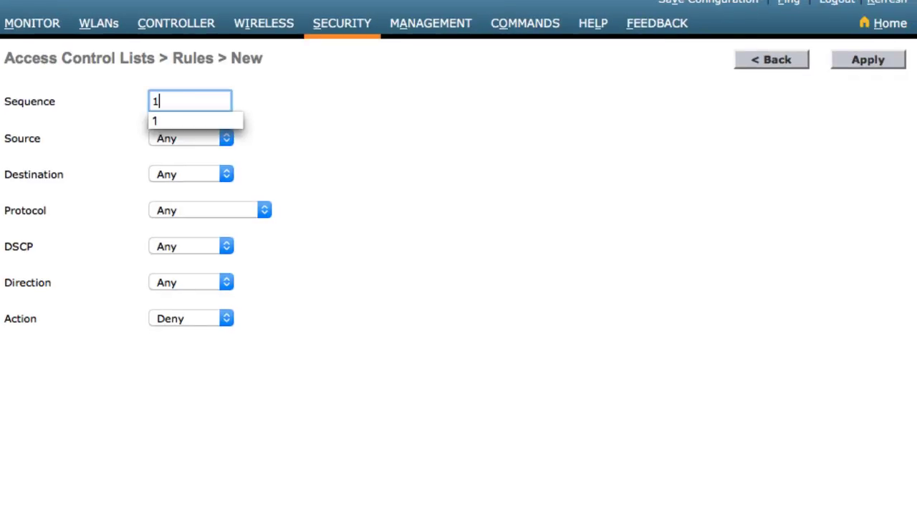
left_click(171, 123)
left_click(225, 140)
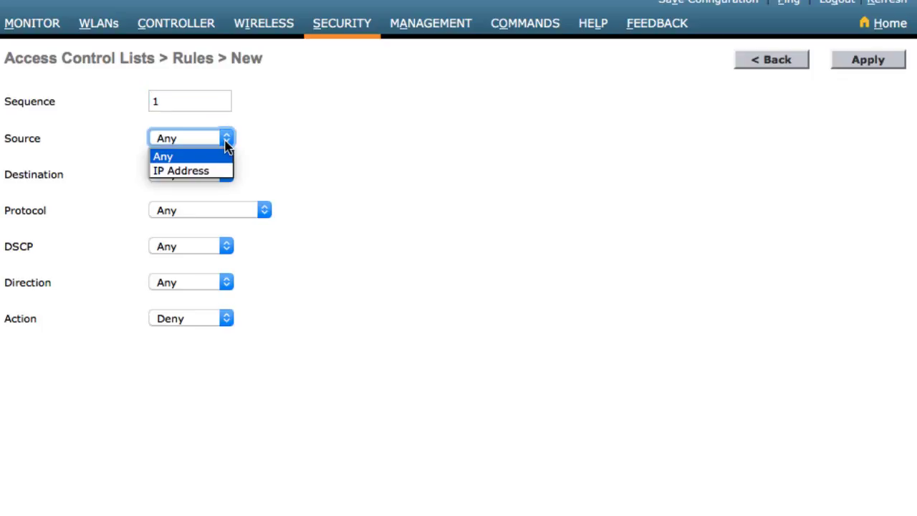
left_click(208, 171)
left_click(403, 138)
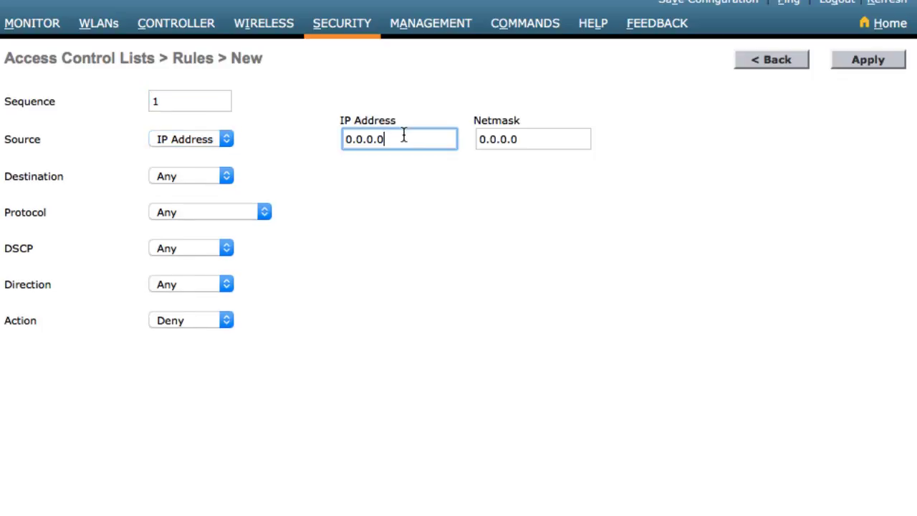
key("BackSpace")
key("BackSpace")
key("BackSpace")
key("BackSpace")
key("BackSpace")
type("54.71.8.98")
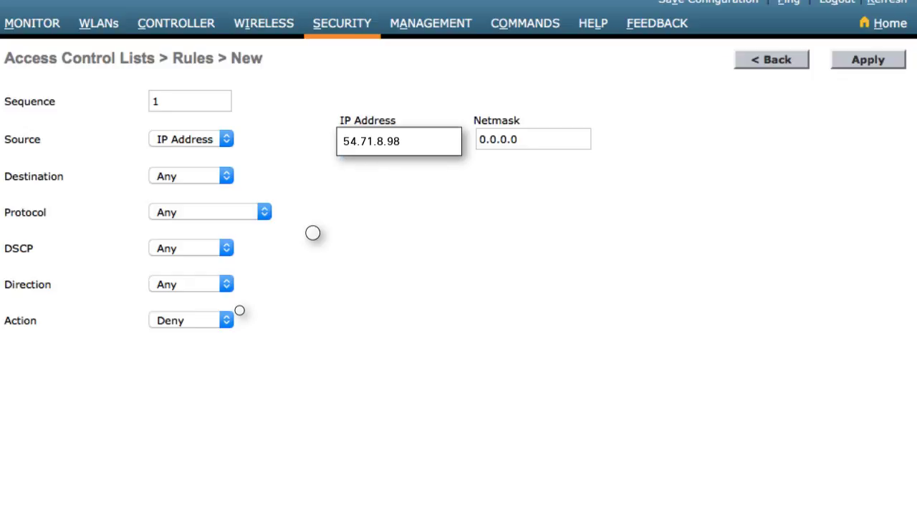
Give rule 1 source mask 255.255.255.255 and action Permit, and apply it
left_click(530, 138)
key("BackSpace")
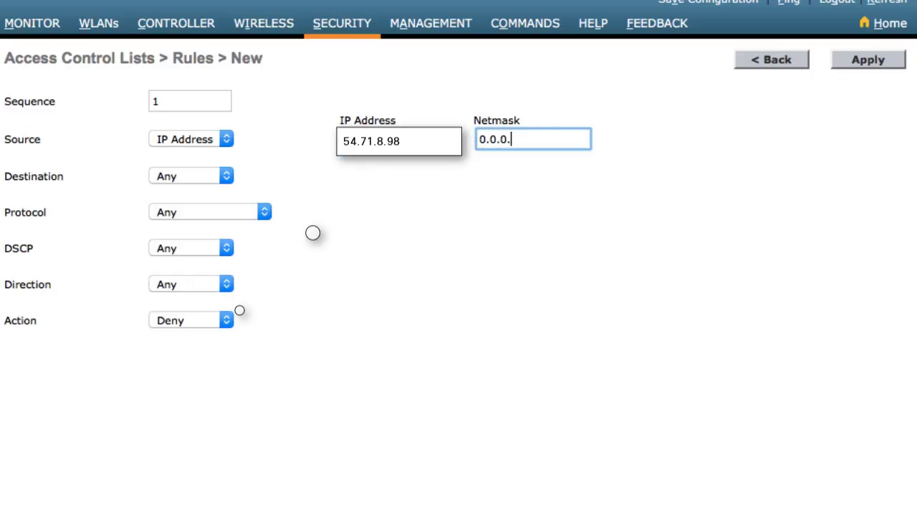
key("BackSpace")
key("BackSpace")
key("BackSpace")
key("BackSpace")
key("BackSpace")
type("255")
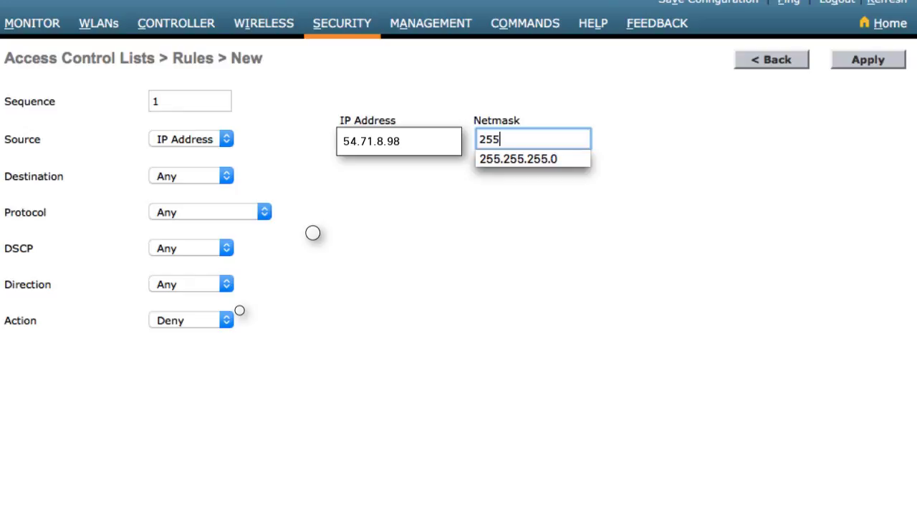
key("Down")
key("Up")
type(".255")
type(".255.255")
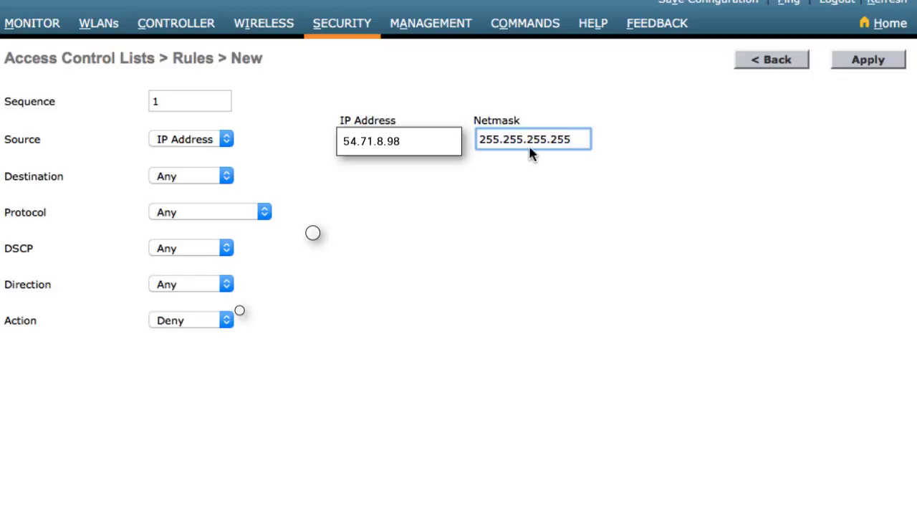
left_click(501, 312)
left_click(225, 320)
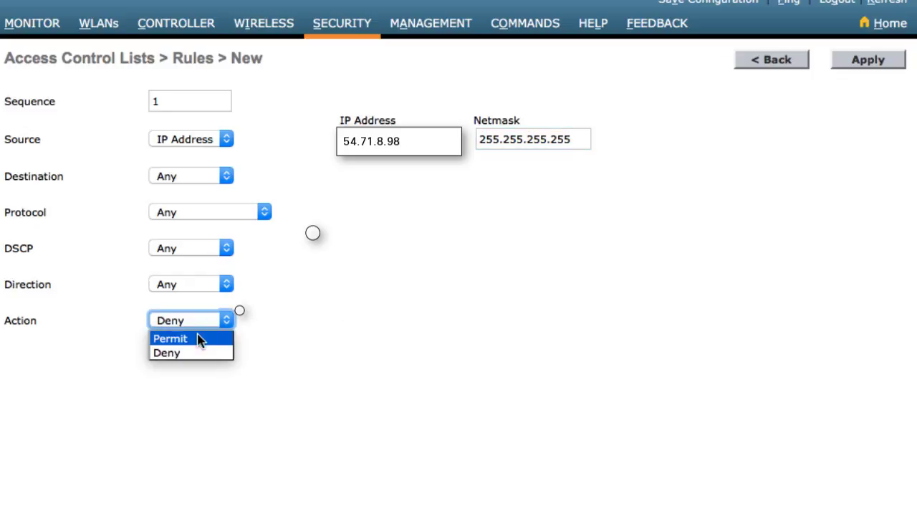
left_click(197, 338)
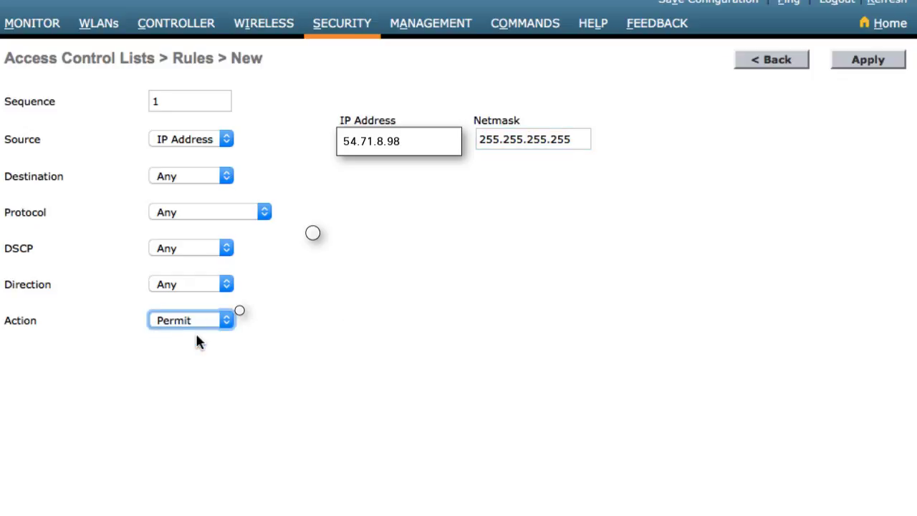
left_click(862, 63)
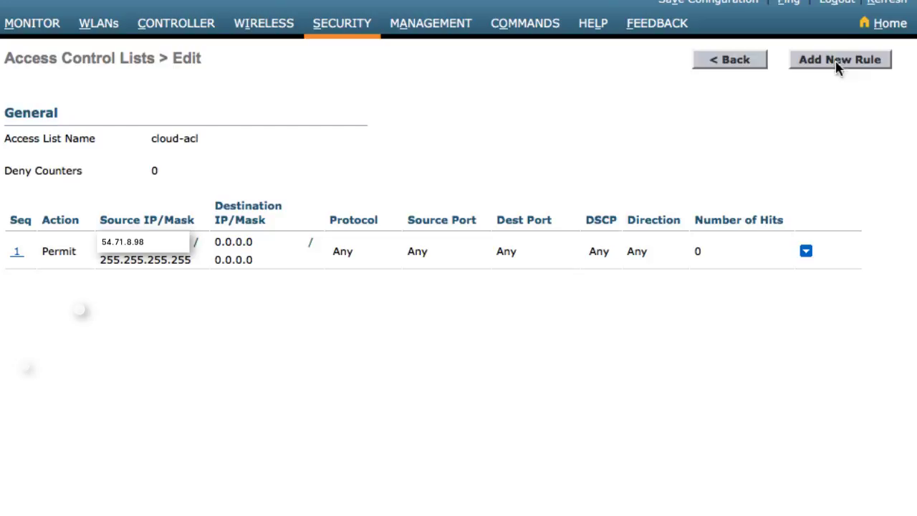
Add rule 2 to cloud-acl with destination IP address 54.71.8.98
left_click(846, 65)
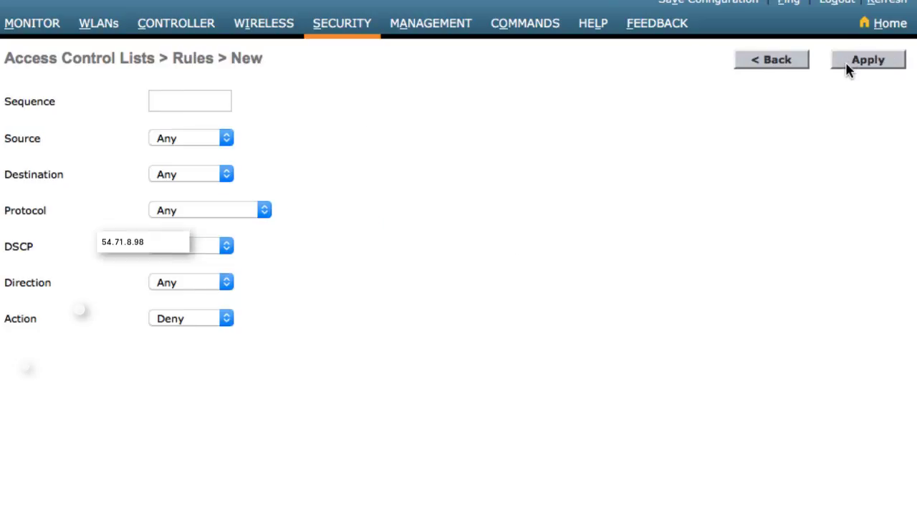
left_click(200, 91)
type("2")
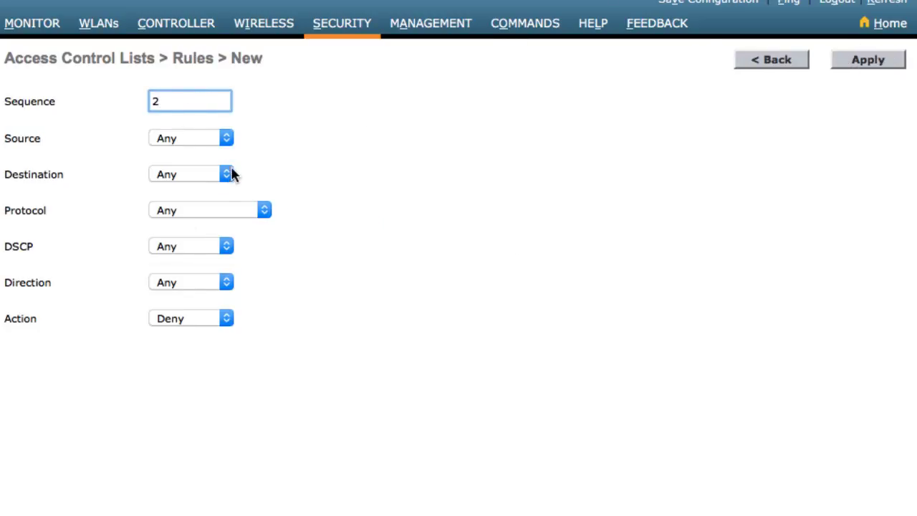
left_click(222, 175)
left_click(203, 206)
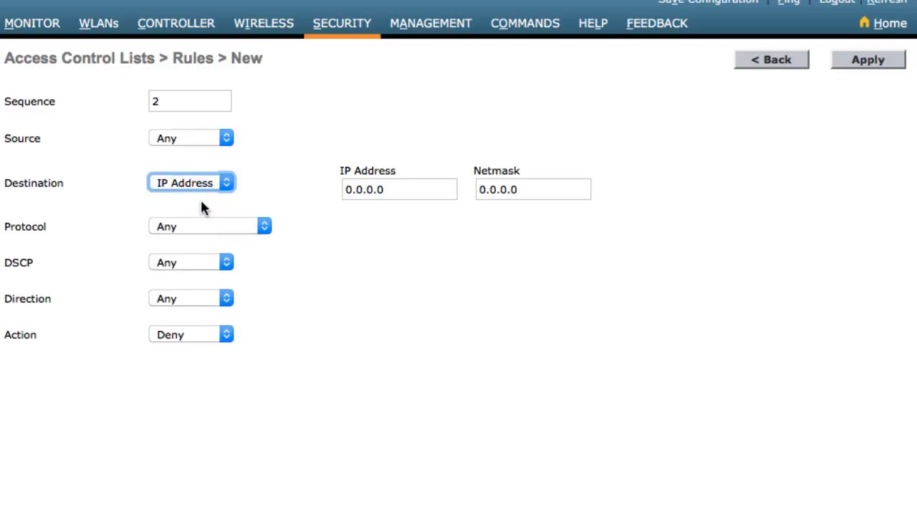
left_click(426, 198)
type("54.71.8.98")
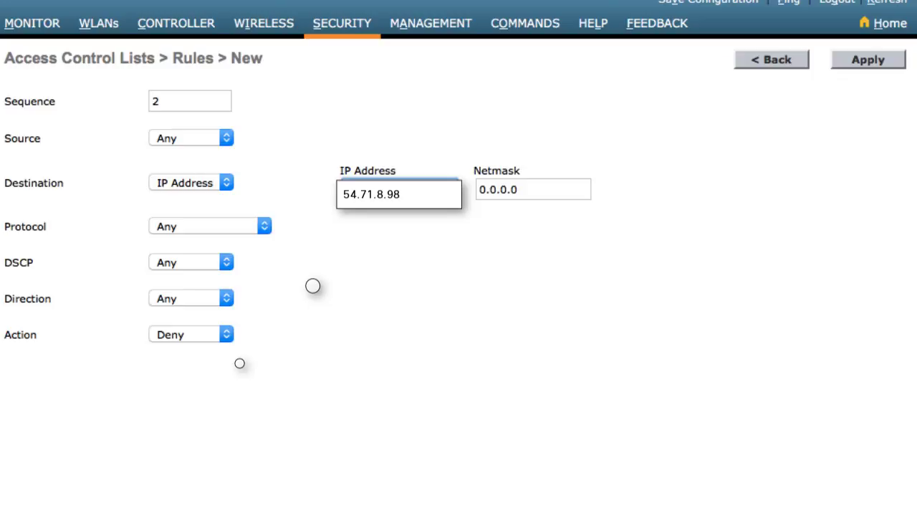
Give rule 2 destination mask 255.255.255.255 and action Permit, apply it, and return to the ACL list
left_click(535, 193)
key("BackSpace")
key("BackSpace")
key("BackSpace")
key("BackSpace")
key("BackSpace")
key("BackSpace")
key("BackSpace")
type("2")
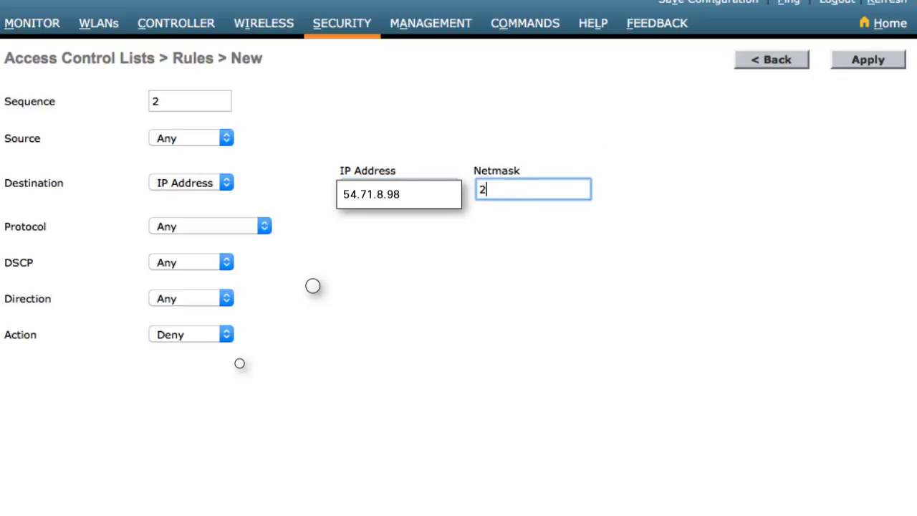
type("55.255.255")
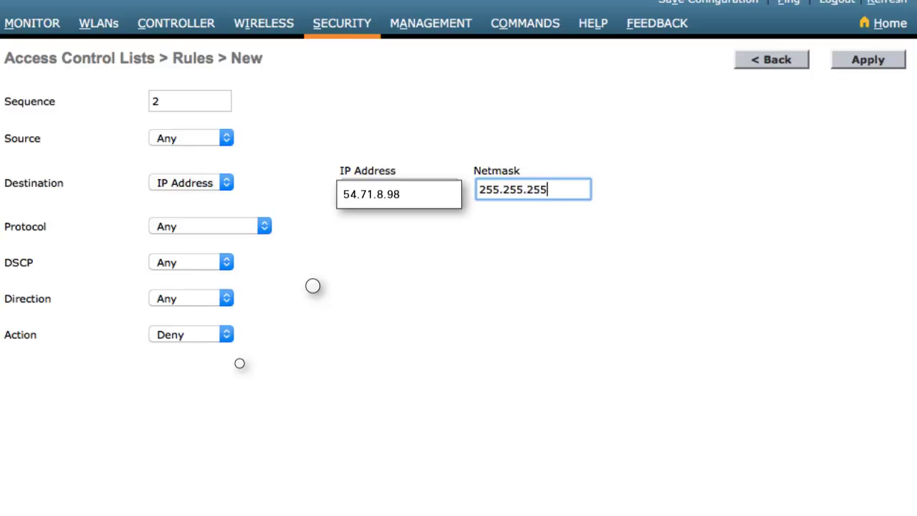
type(".255")
left_click(212, 335)
left_click(210, 354)
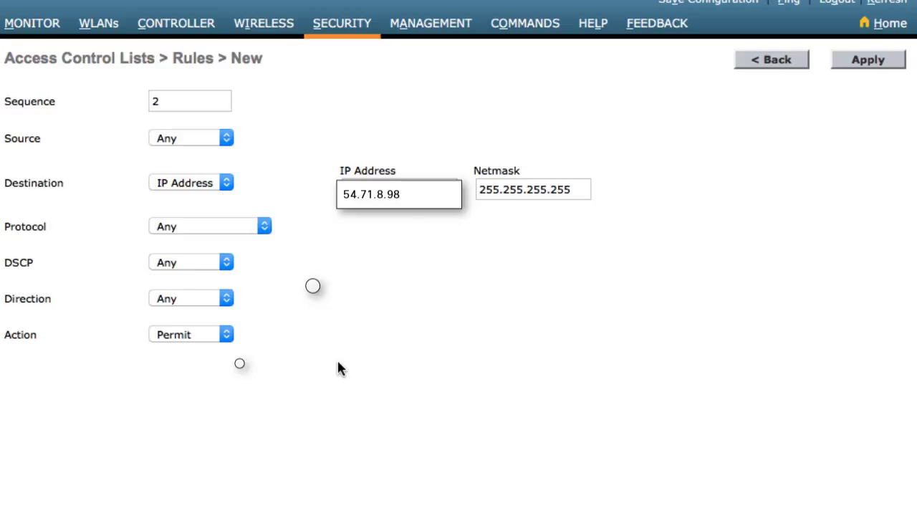
left_click(871, 63)
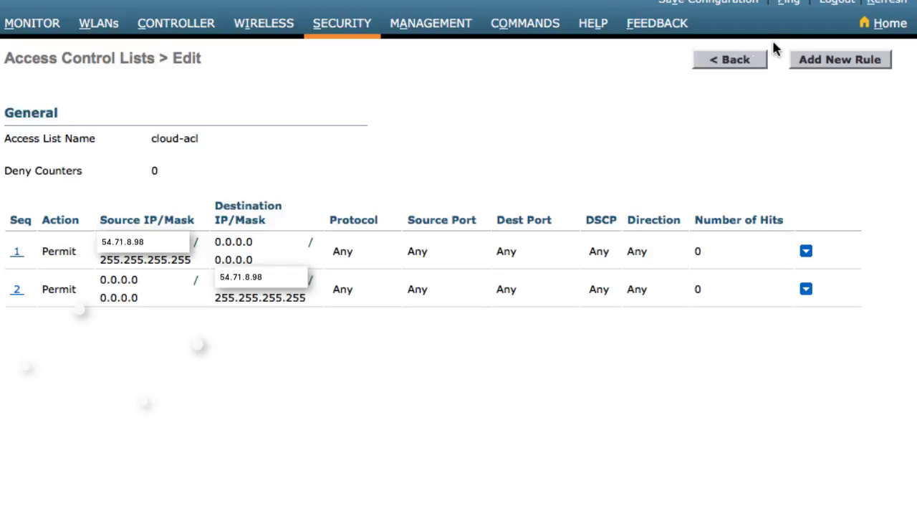
left_click(734, 61)
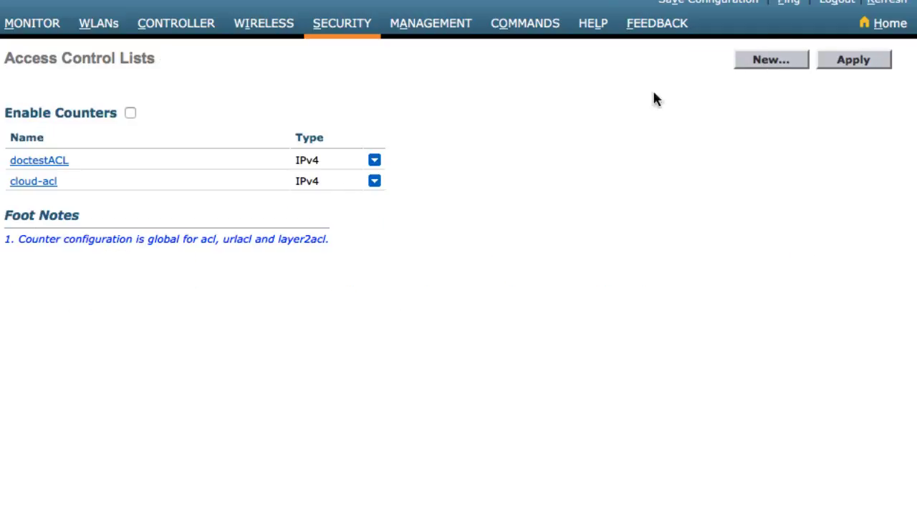